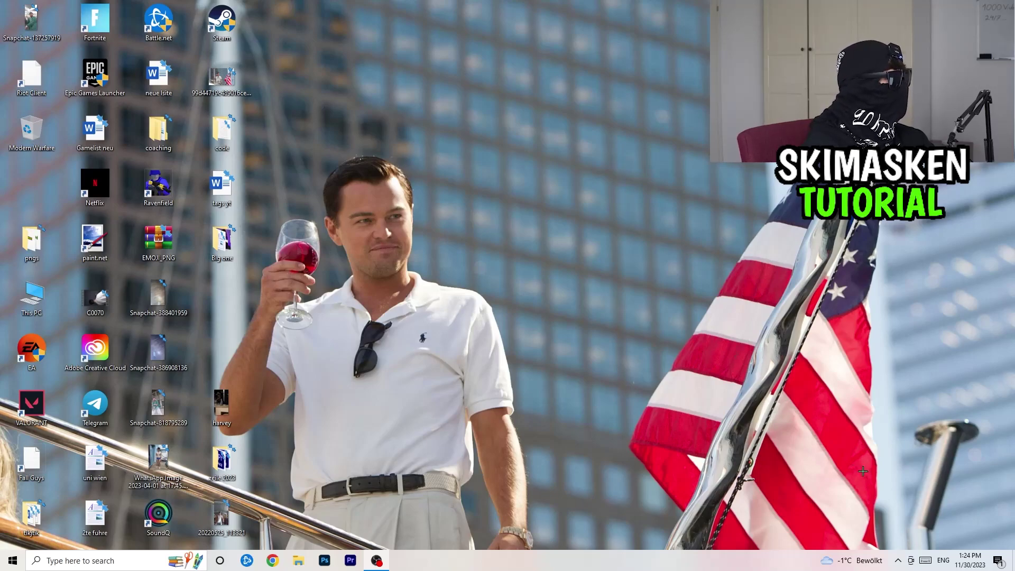
Check the current network connection from the system tray and dismiss the network flyout.
left_click(898, 560)
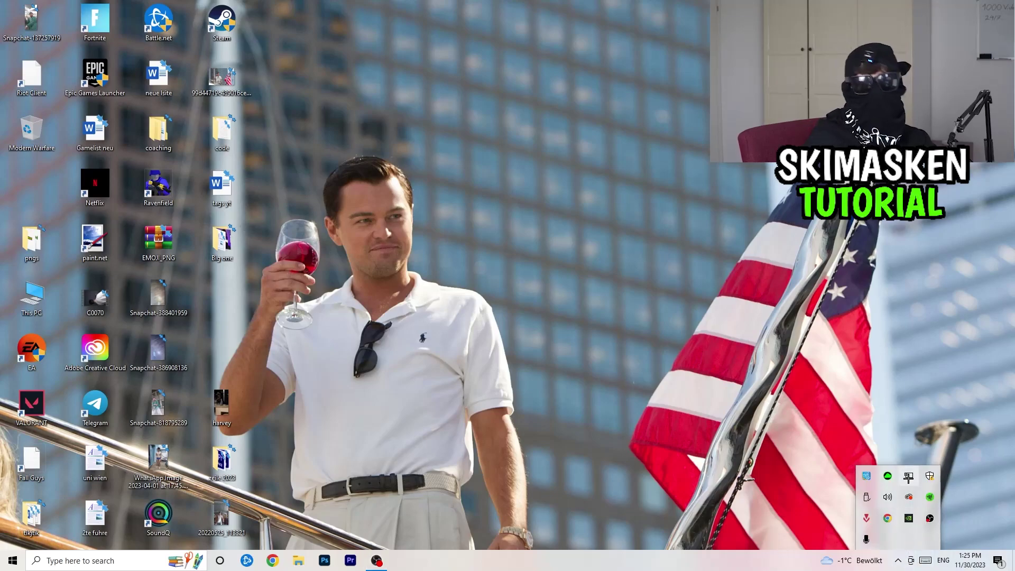
left_click(909, 476)
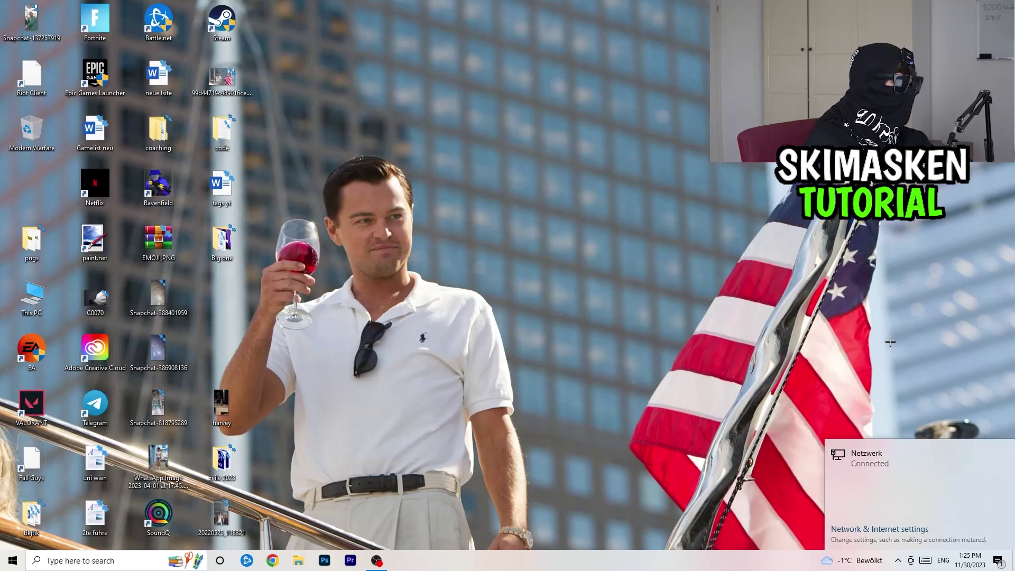
left_click(747, 229)
left_click(827, 373)
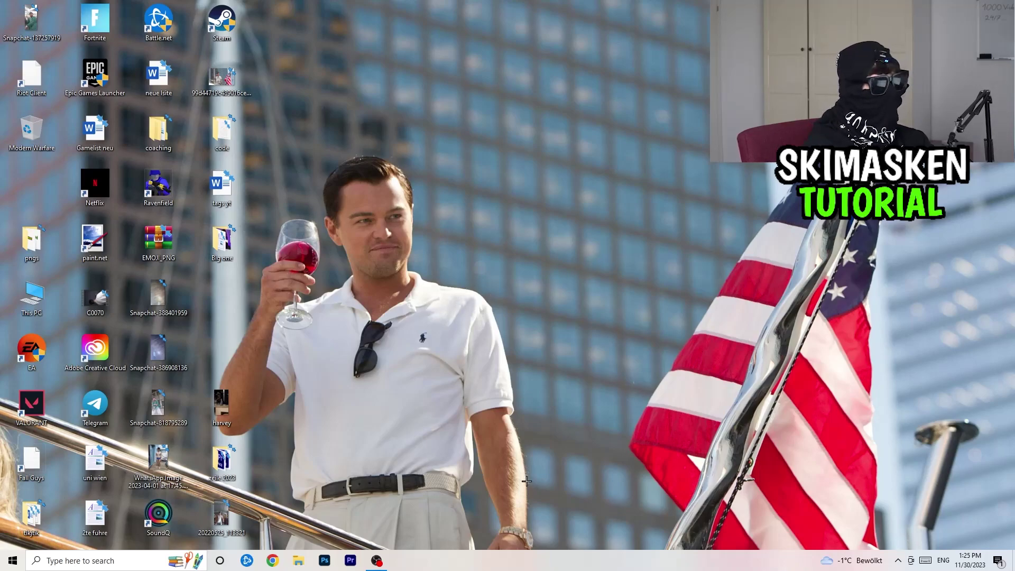
Open Task Manager and maximize its window.
right_click(512, 556)
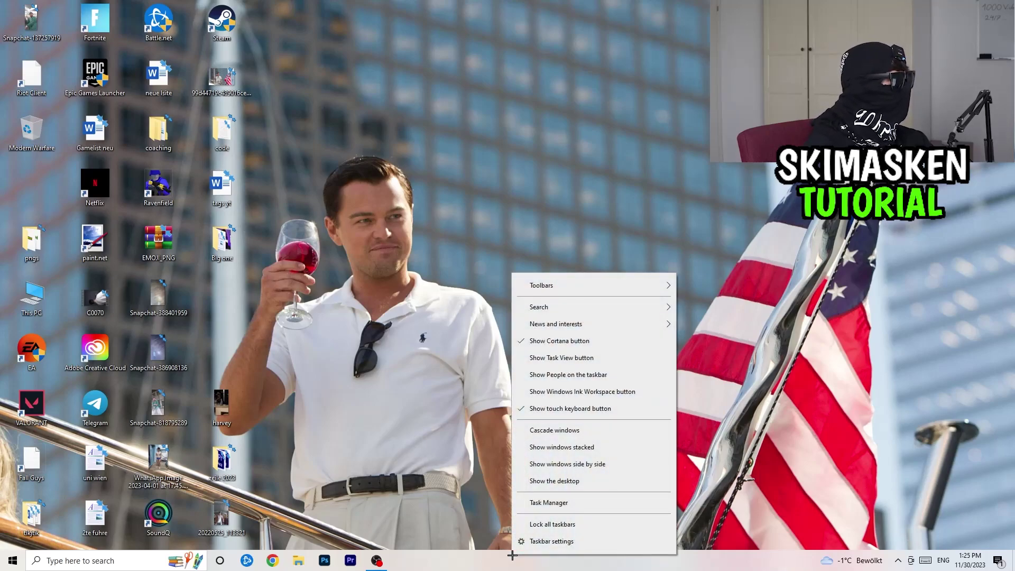
left_click(511, 560)
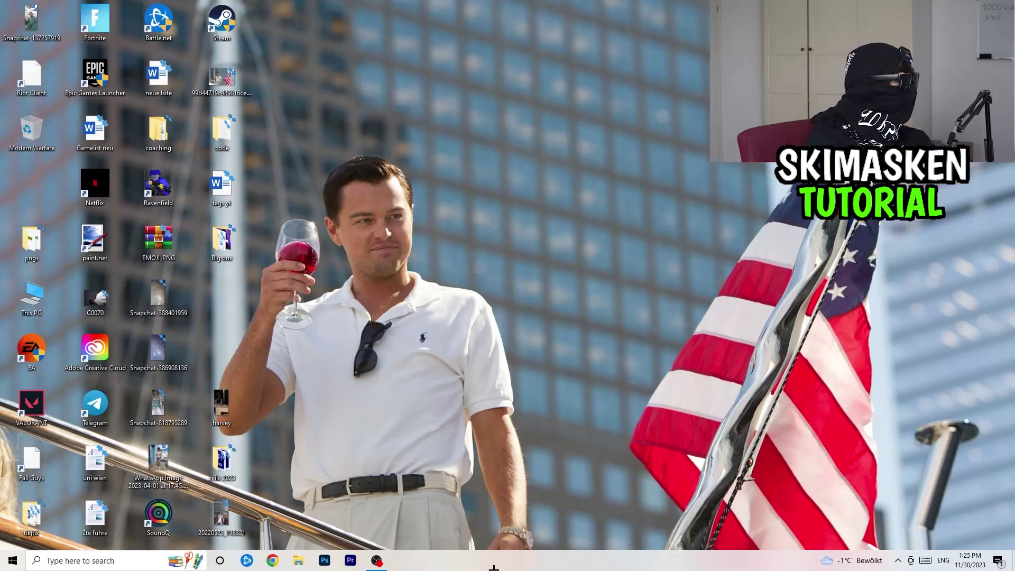
right_click(495, 567)
left_click(508, 513)
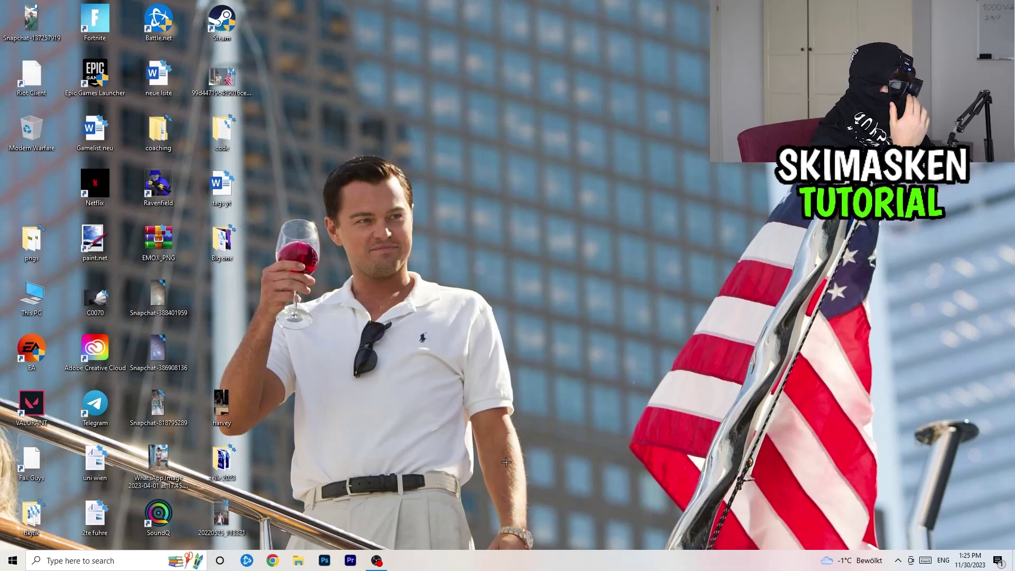
left_click(590, 27)
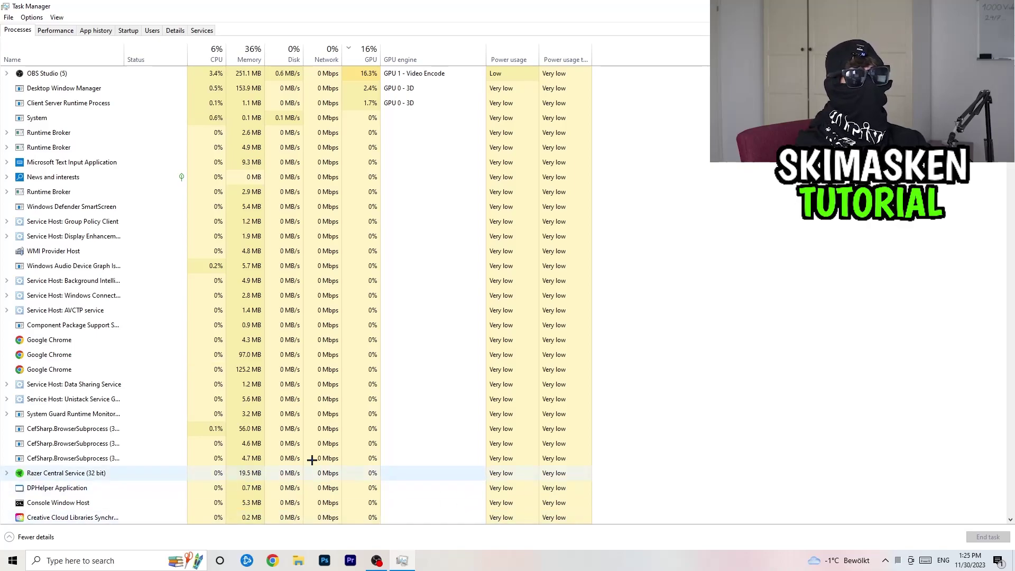
Open Resource Monitor from Task Manager's performance view, maximize it, and view the processes with network activity.
left_click(55, 29)
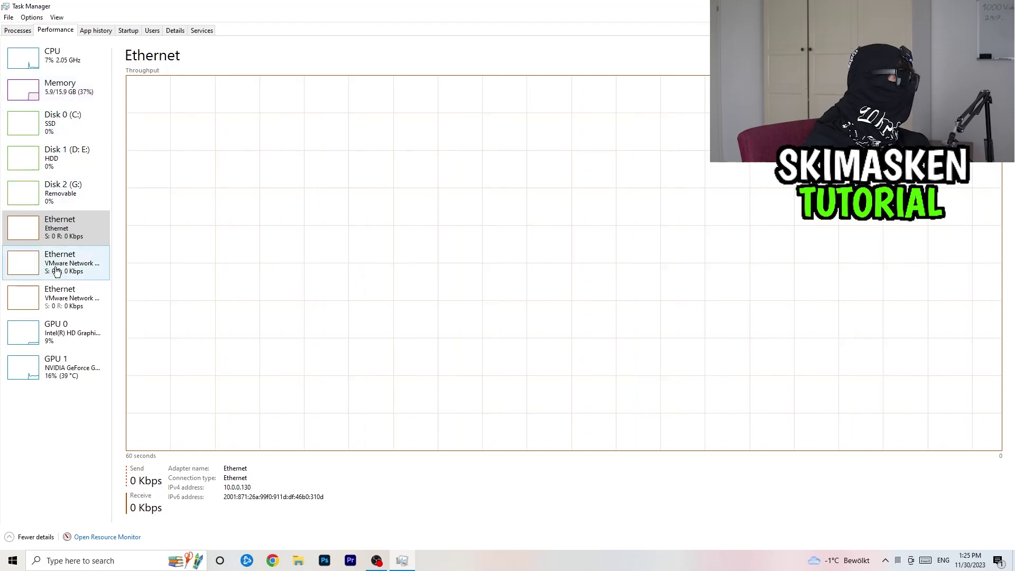
left_click(104, 539)
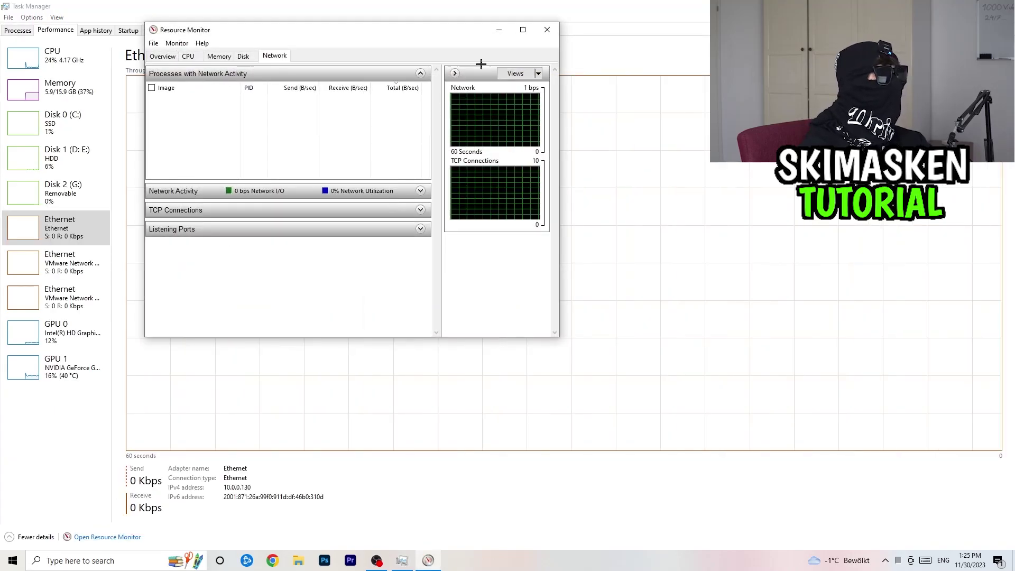
left_click(523, 30)
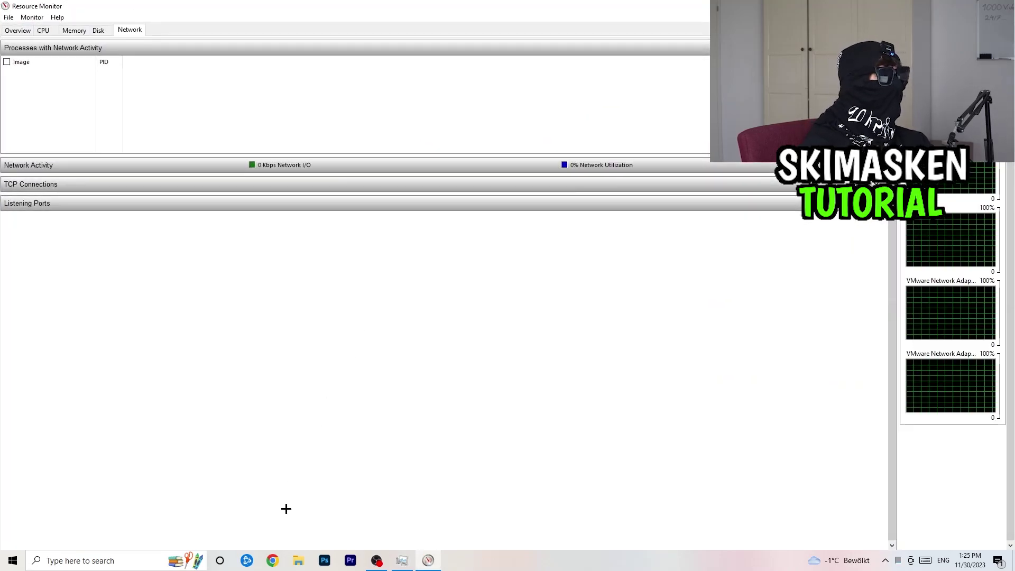
left_click(19, 27)
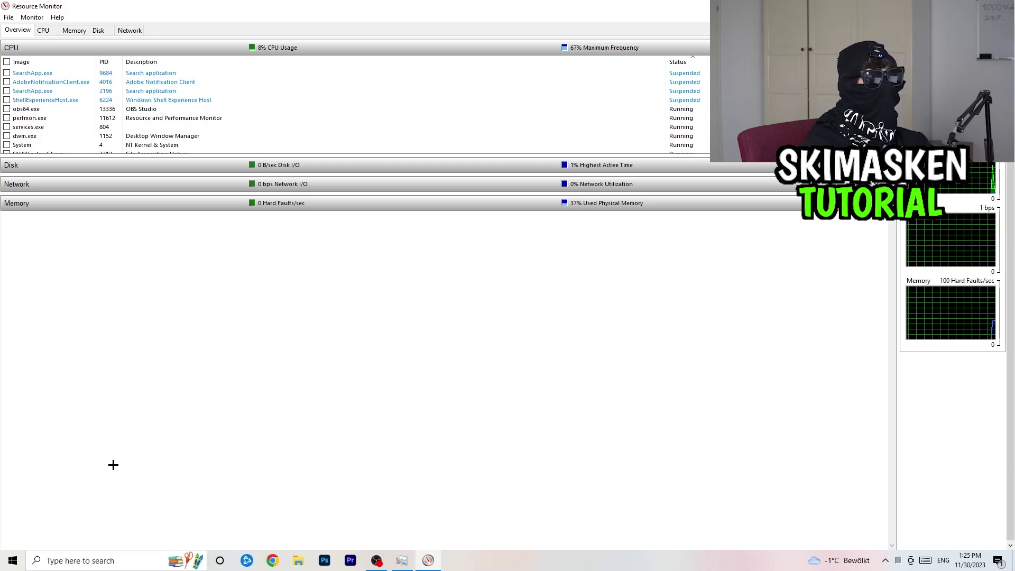
left_click(131, 26)
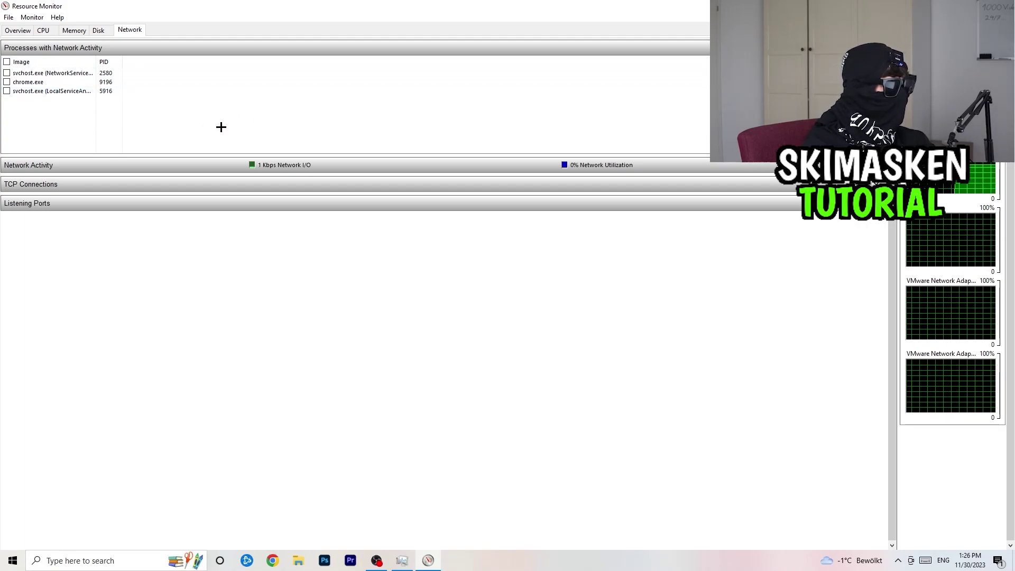
Review the actions available for the svchost.exe and chrome.exe network processes, and close Resource Monitor and Task Manager.
left_click(47, 73)
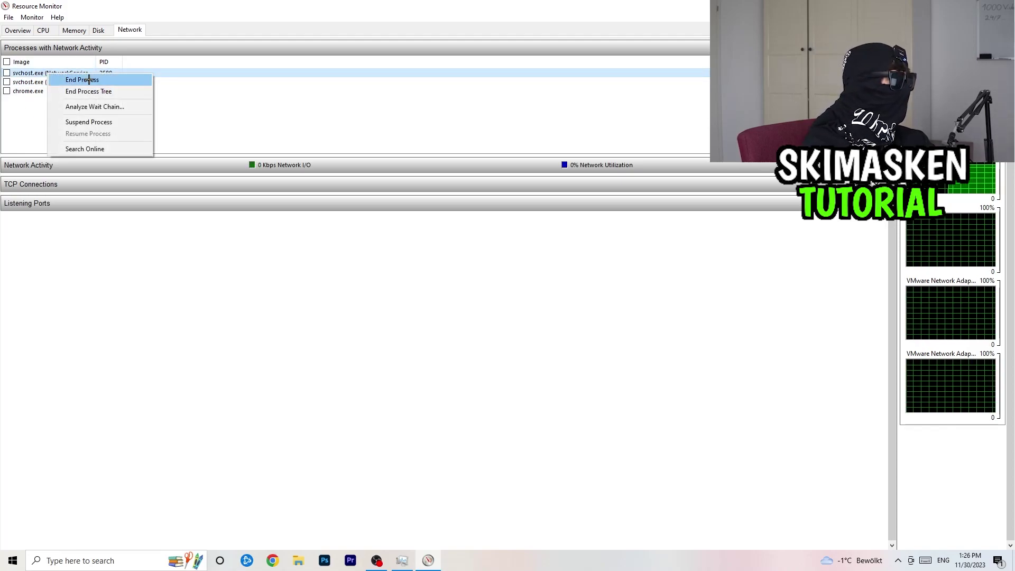
left_click(632, 244)
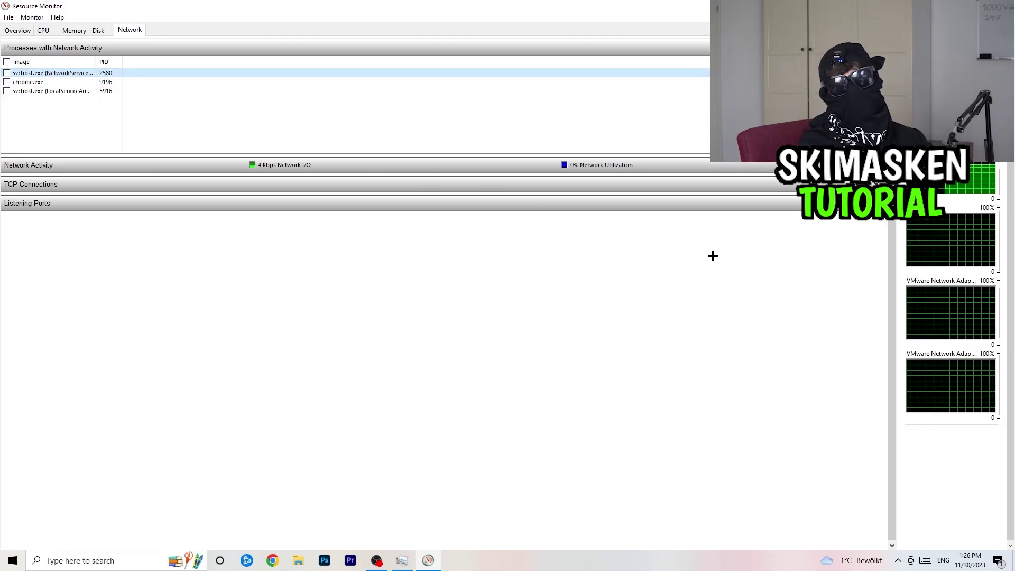
right_click(64, 70)
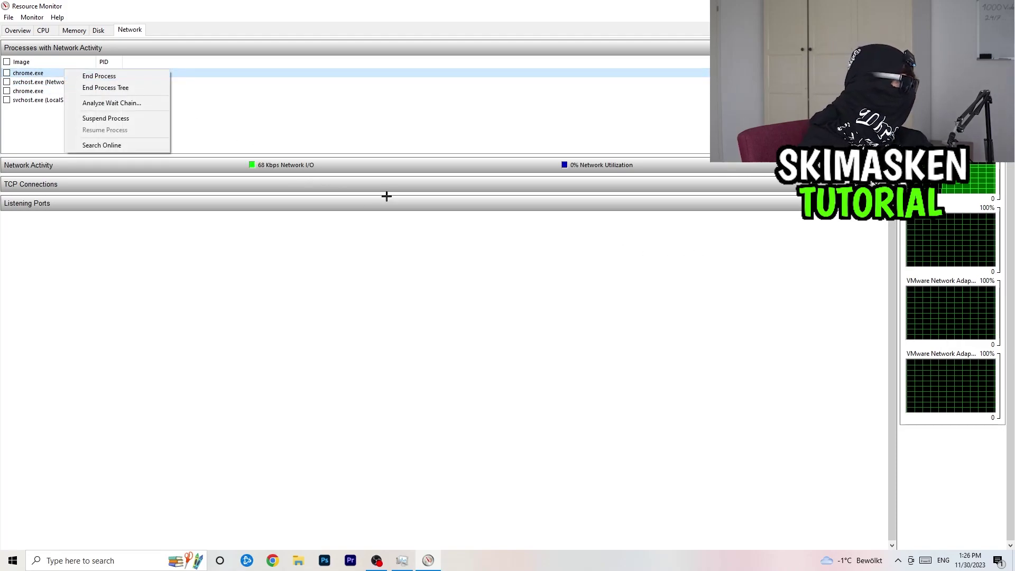
left_click(222, 264)
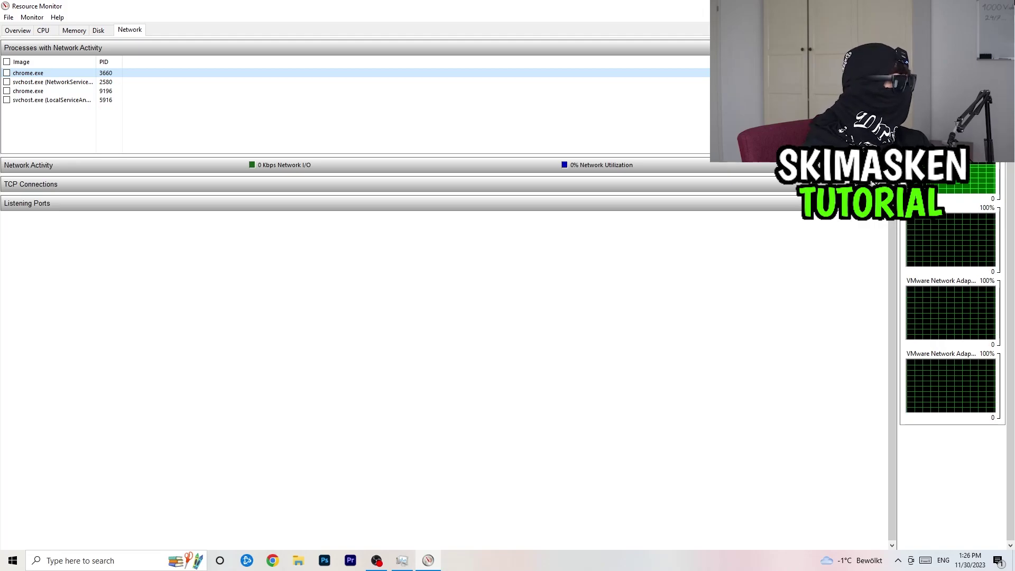
key("alt+F4")
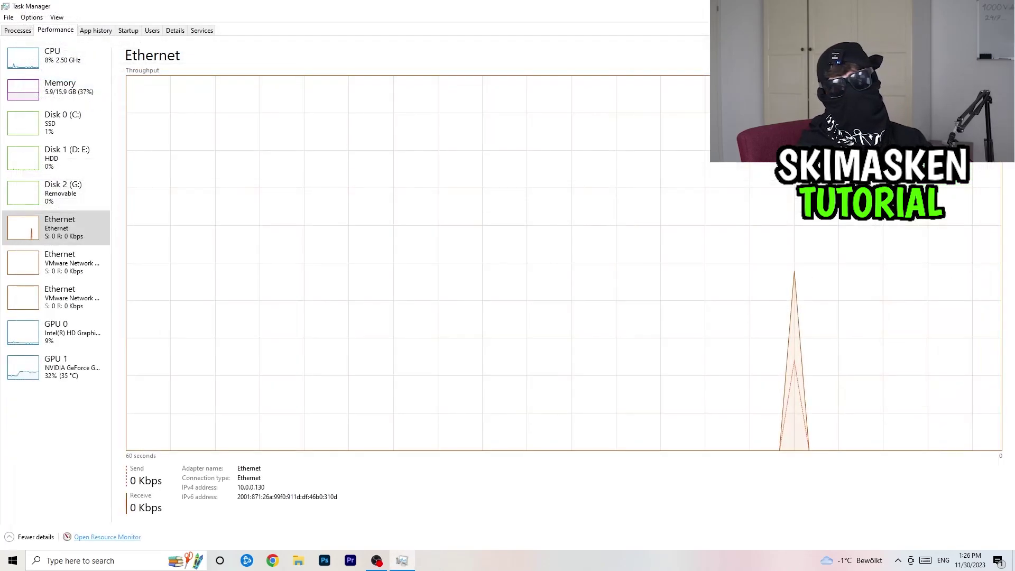
key("alt+F4")
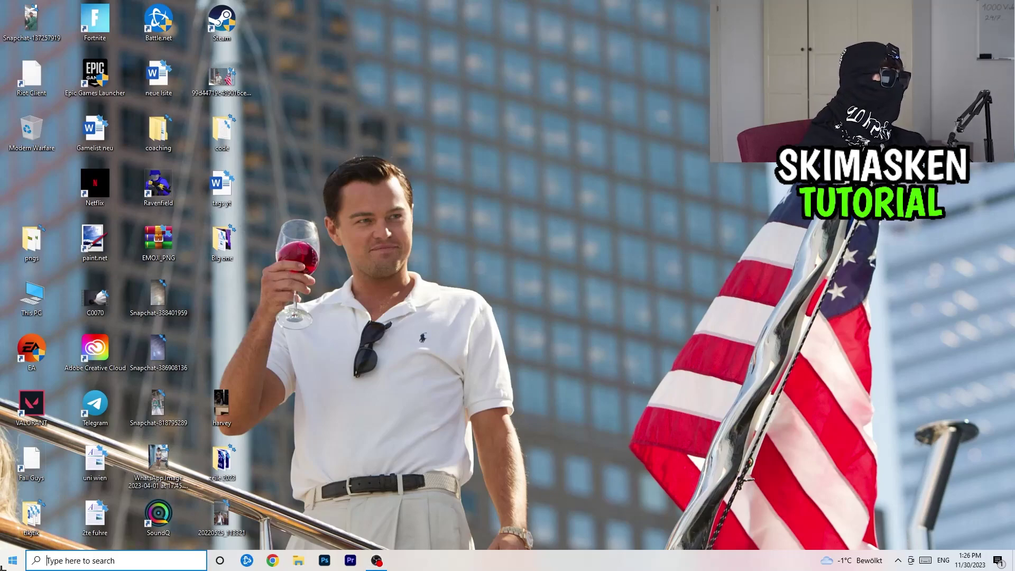
Open the Network & Internet settings in Windows Settings and bring up the network adapter options.
left_click(2, 566)
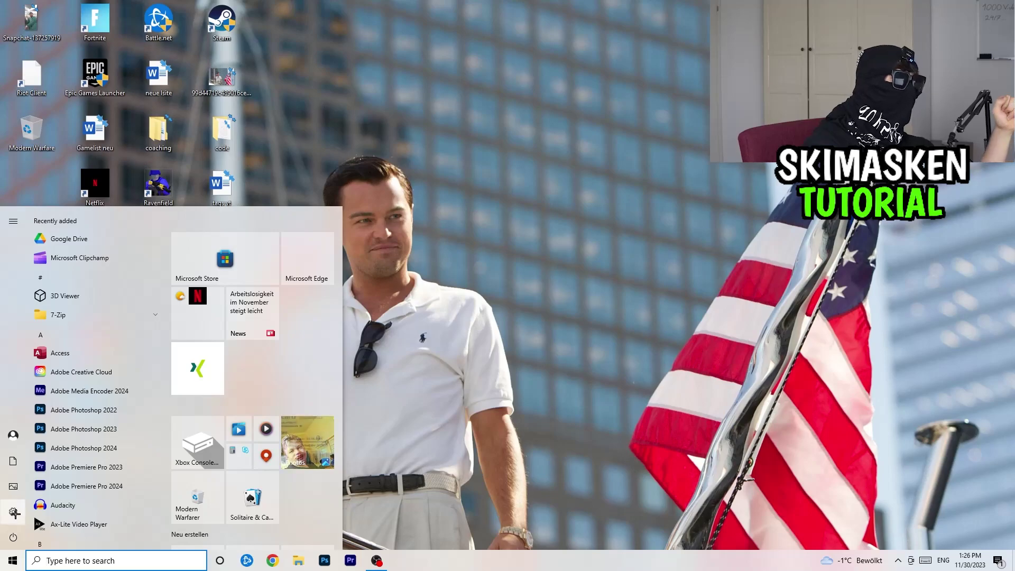
left_click(15, 512)
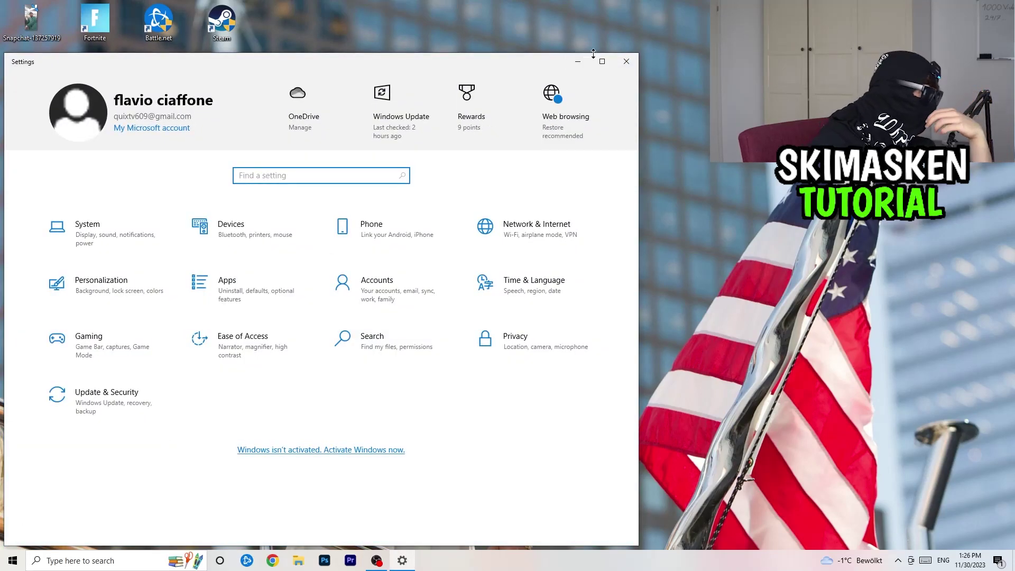
key("super+Up")
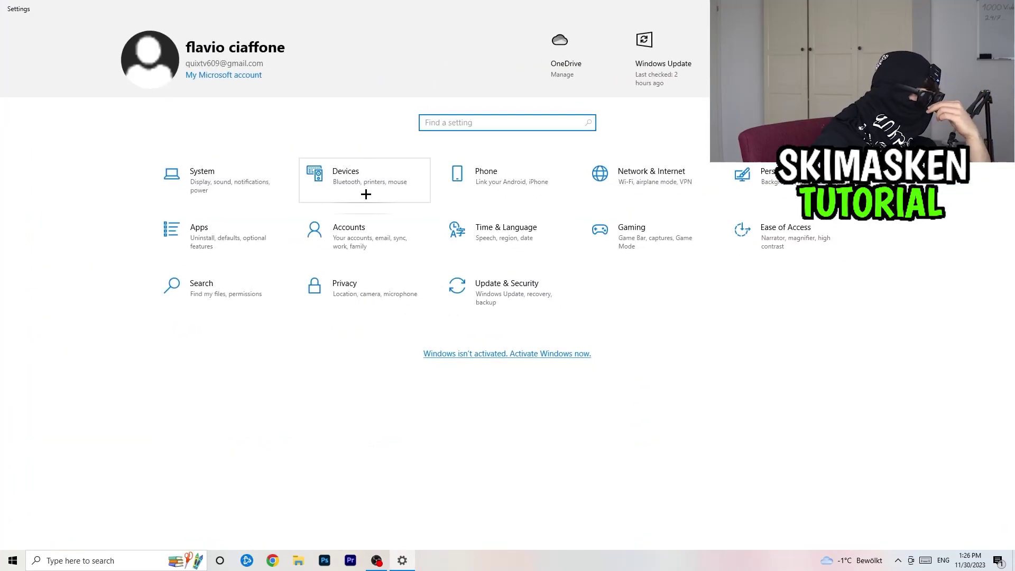
left_click(633, 175)
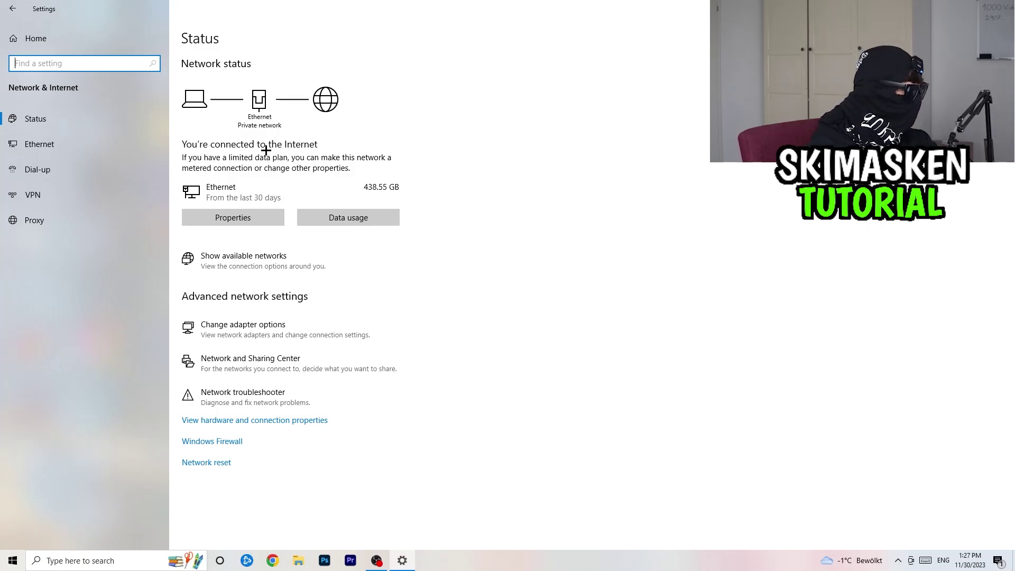
left_click(258, 324)
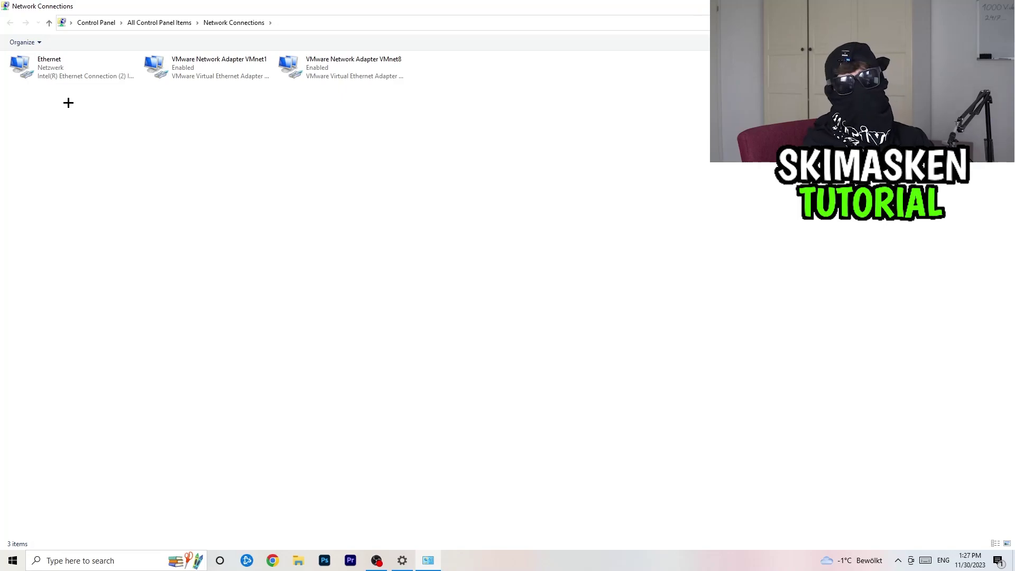
Disable and re-enable the Ethernet adapter, and close the Network Connections window.
right_click(79, 68)
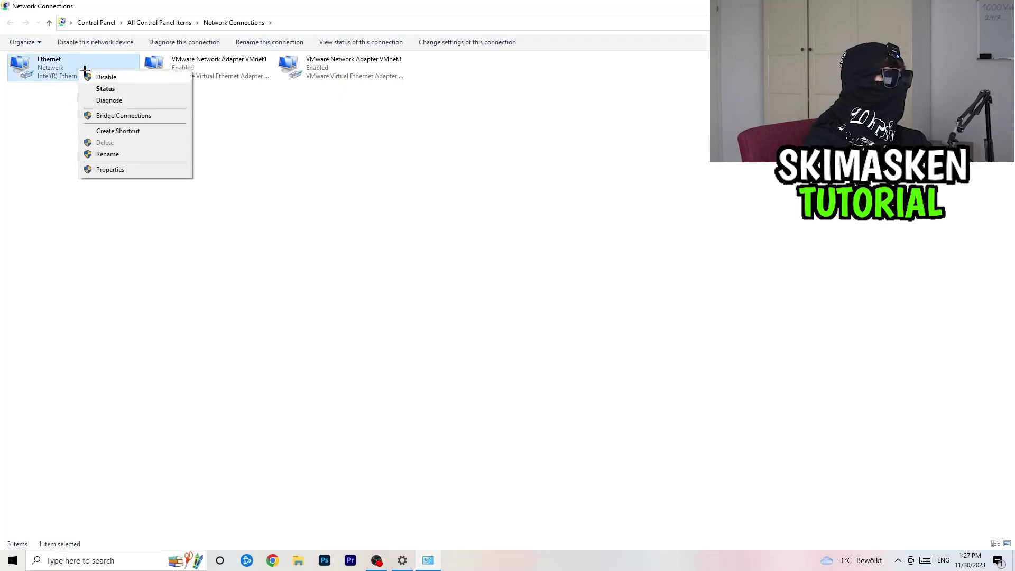
left_click(106, 77)
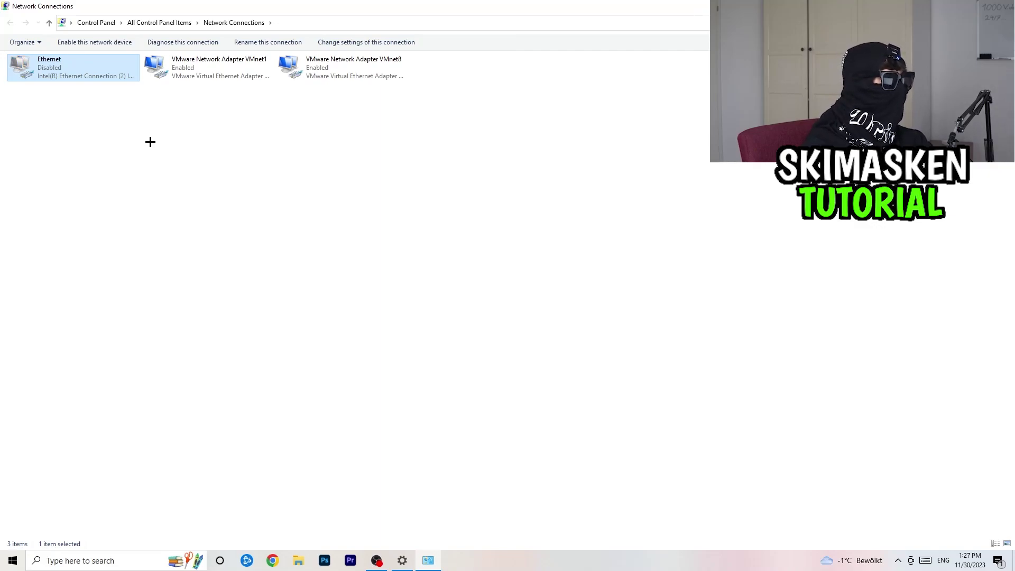
right_click(81, 64)
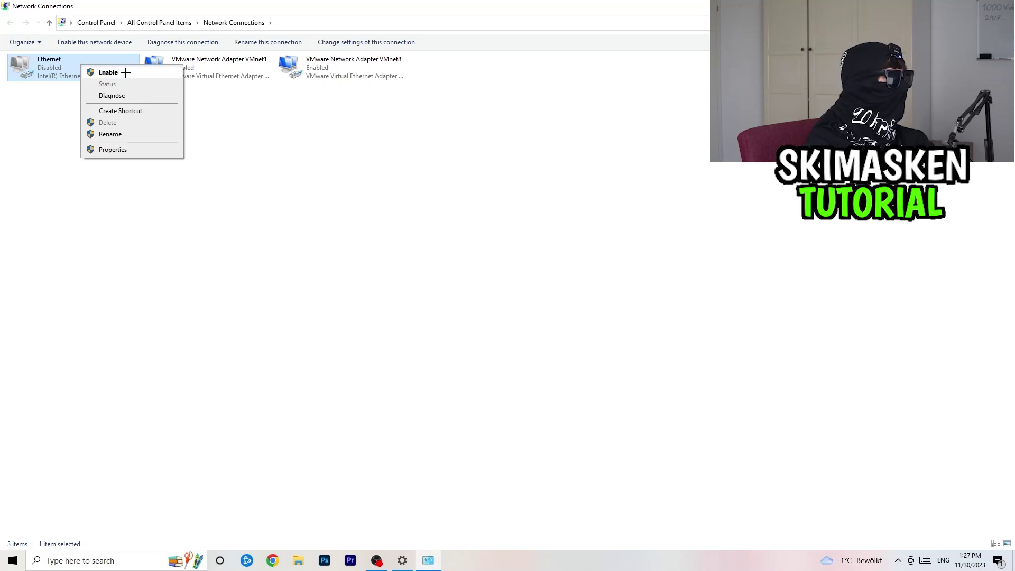
left_click(126, 73)
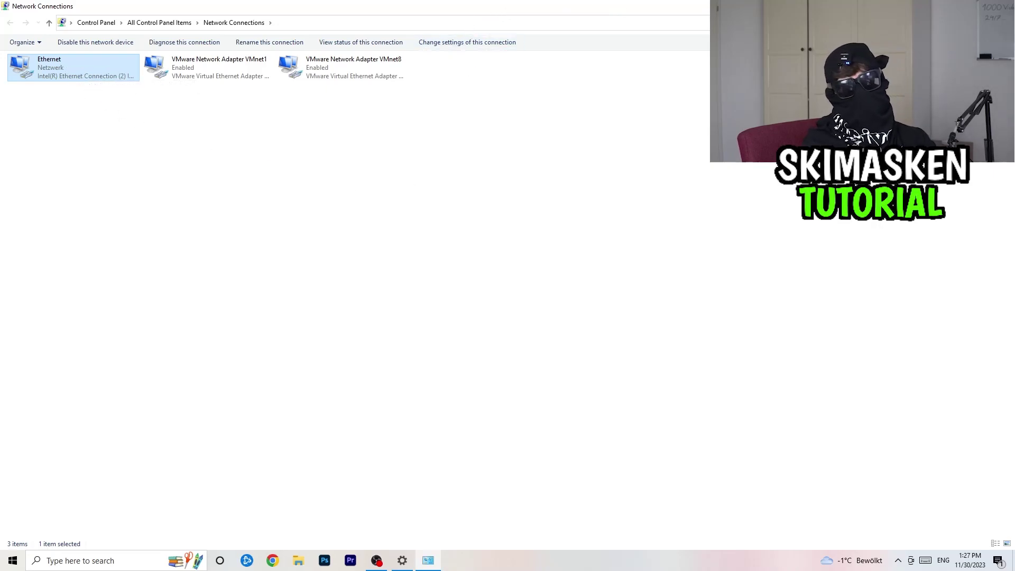
left_click(1003, 6)
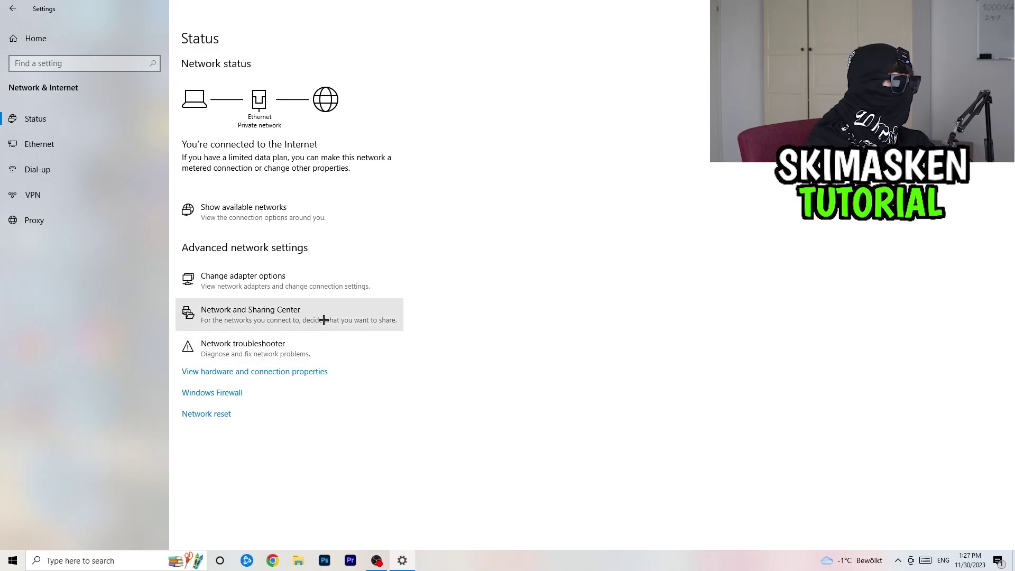
View the Troubleshoot page from the Network and Sharing Center and return to the network status page.
left_click(299, 326)
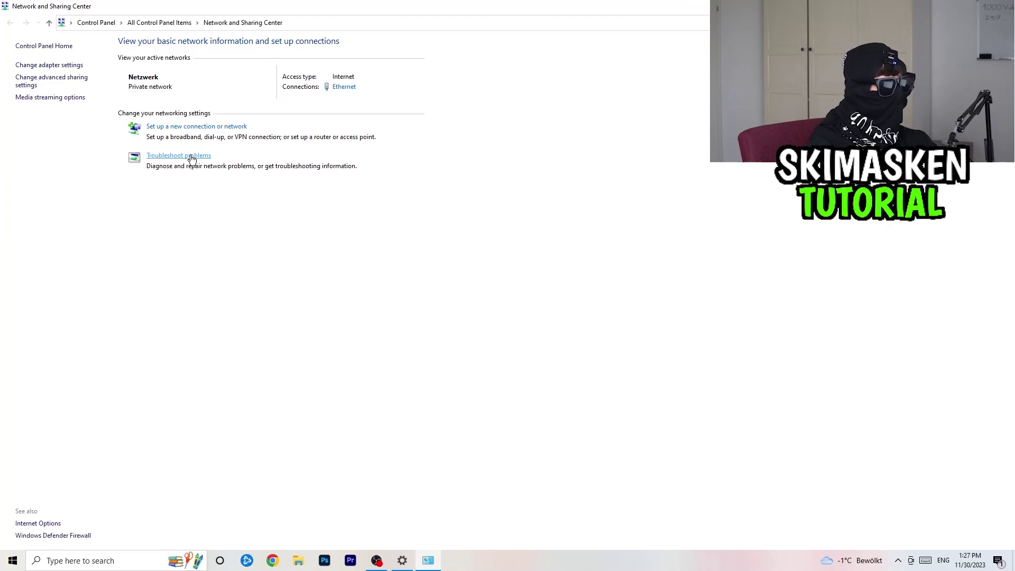
left_click(191, 159)
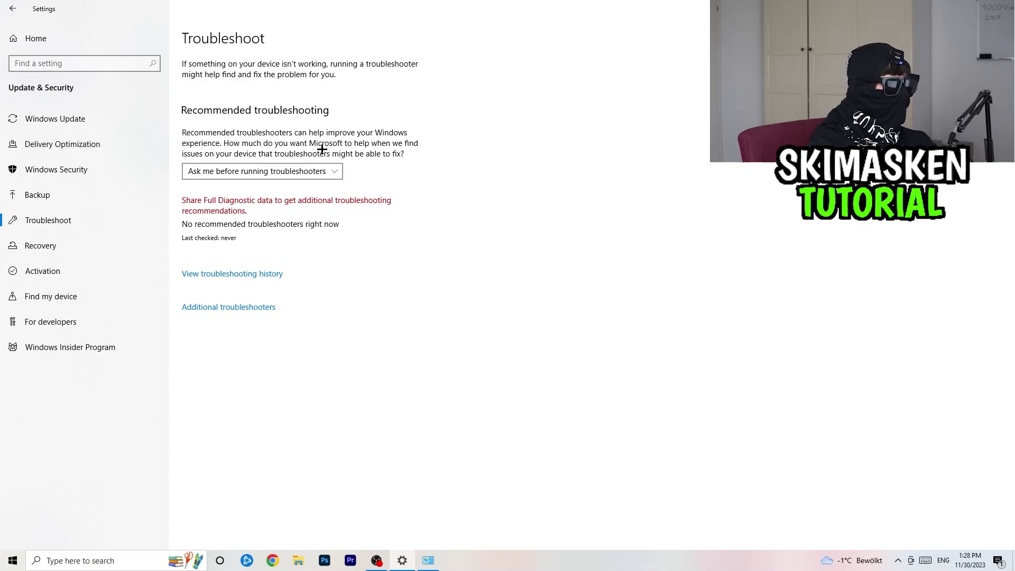
left_click(21, 5)
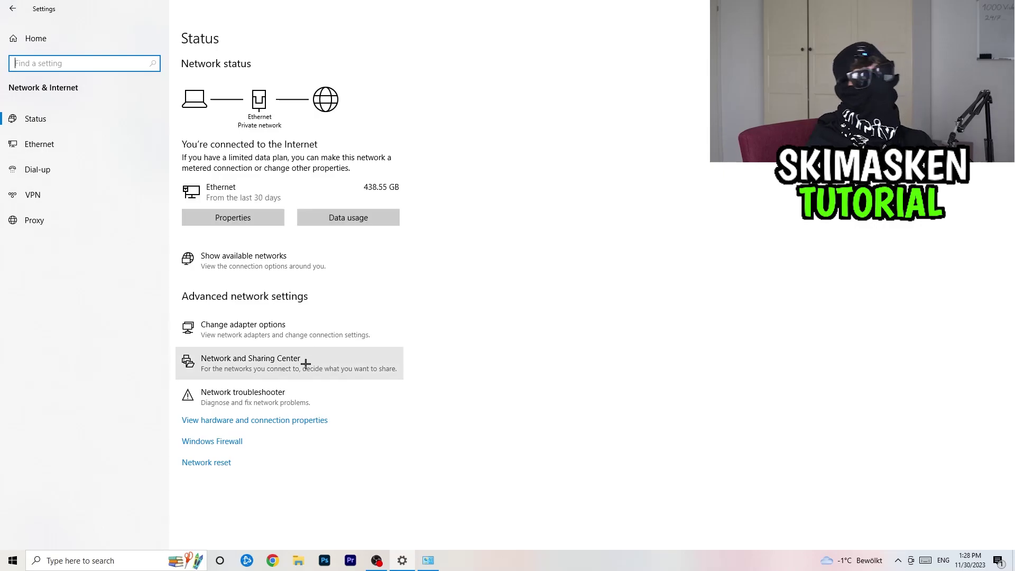
Open the properties of the active Ethernet connection from a maximized Network and Sharing Center.
left_click(211, 357)
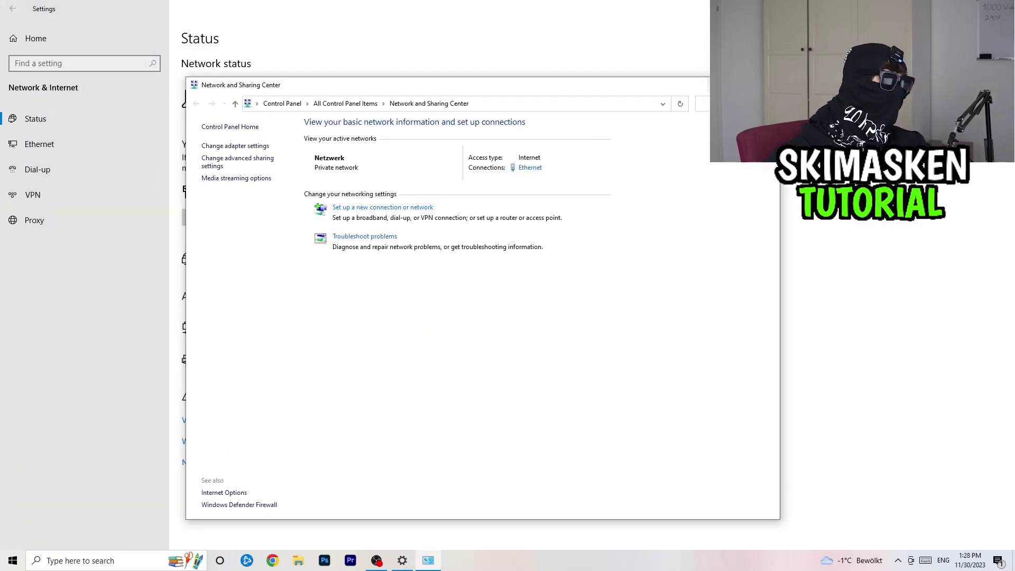
left_click(742, 84)
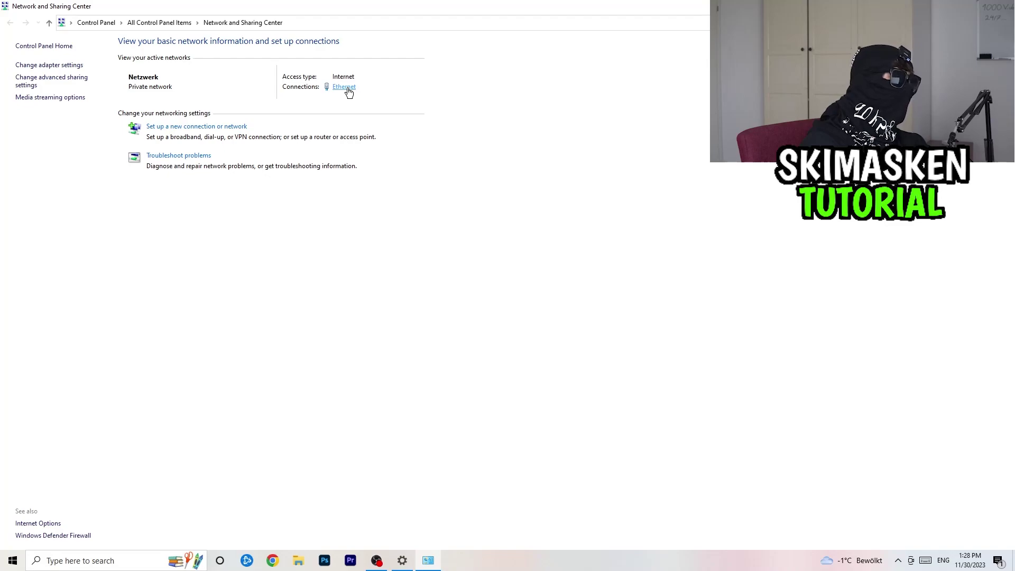
left_click(345, 87)
left_click_drag(492, 174, 274, 78)
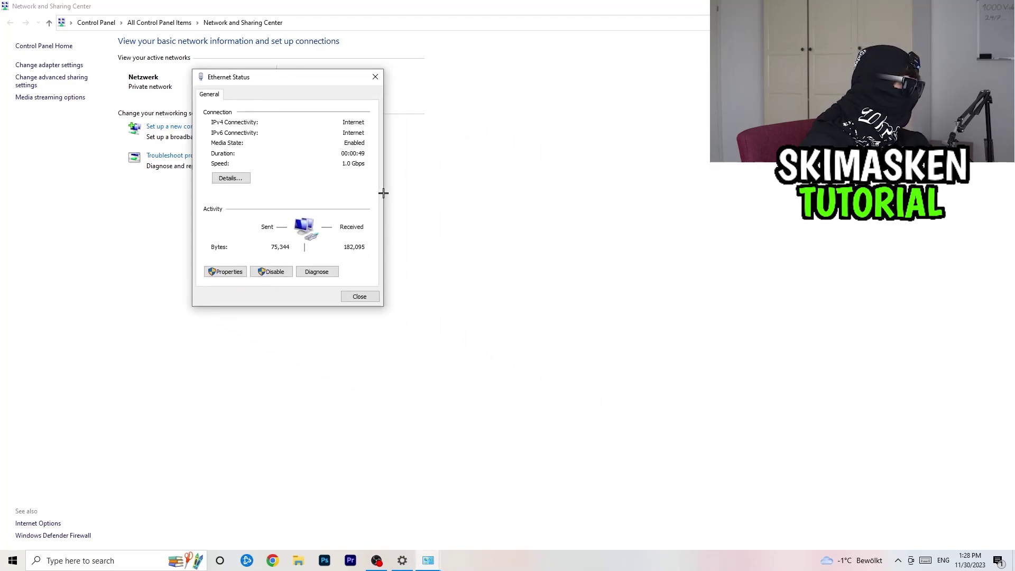
left_click(230, 272)
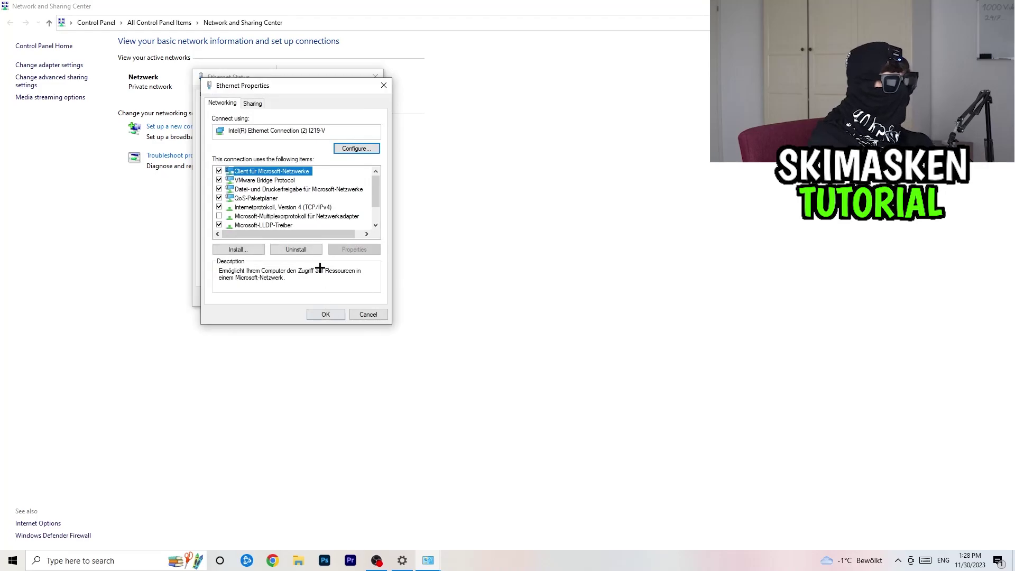
Try the manual IP address option in the Ethernet adapter's TCP/IPv4 properties, then discard it and close the network dialogs and Network and Sharing Center.
left_click_drag(300, 86, 507, 103)
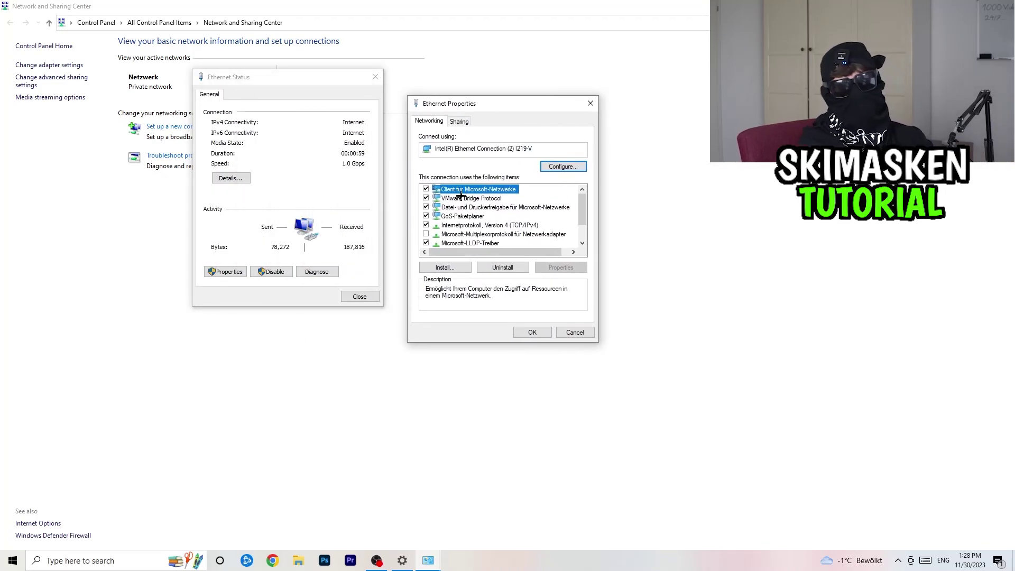
double_click(464, 225)
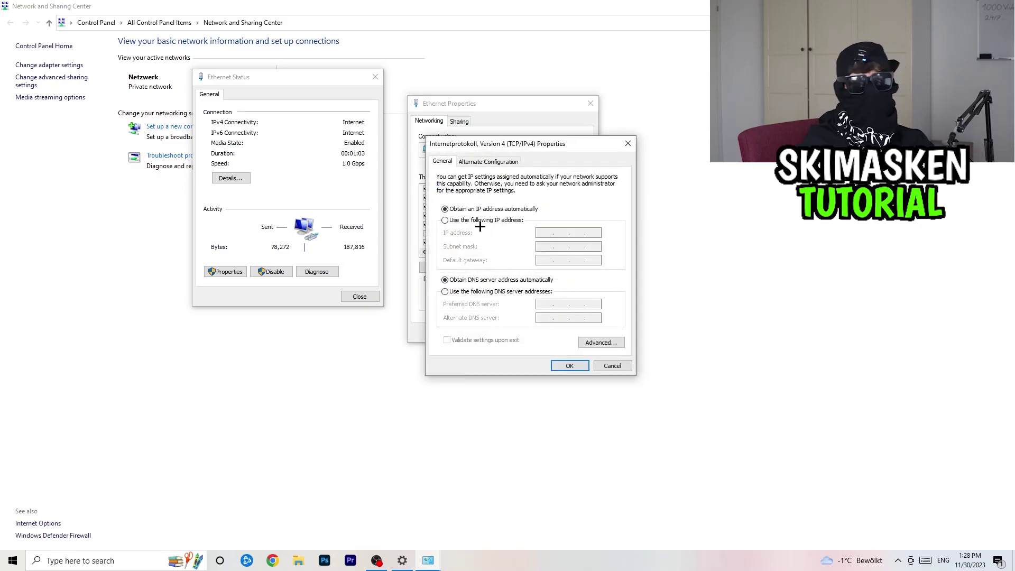
left_click(480, 220)
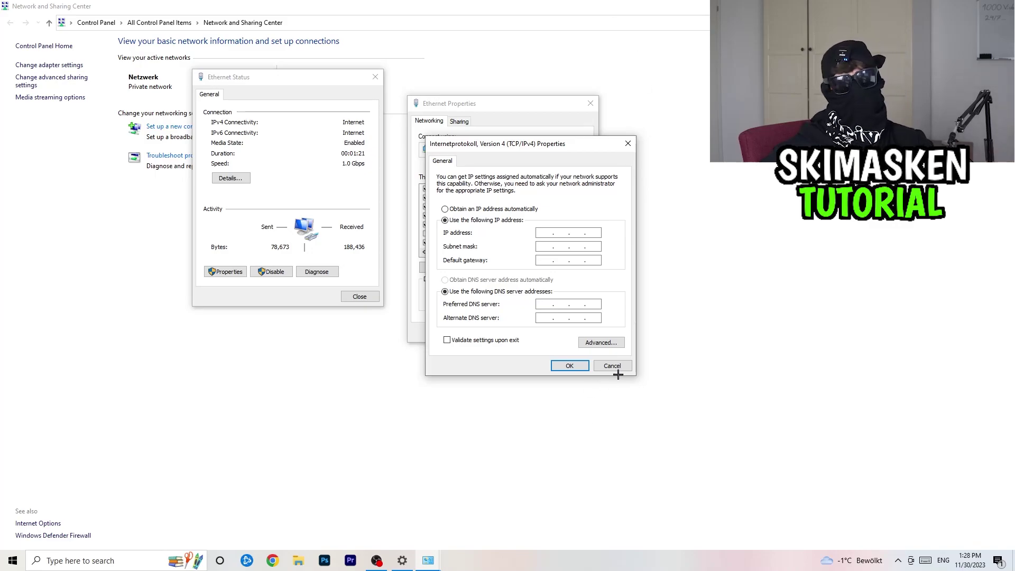
left_click(629, 143)
left_click(591, 104)
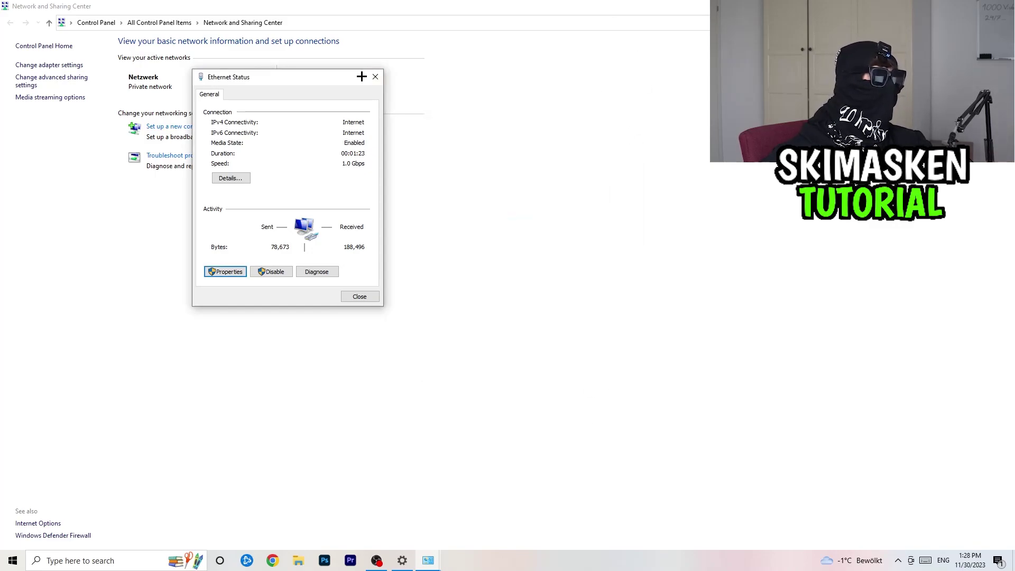
left_click(375, 77)
left_click(1005, 7)
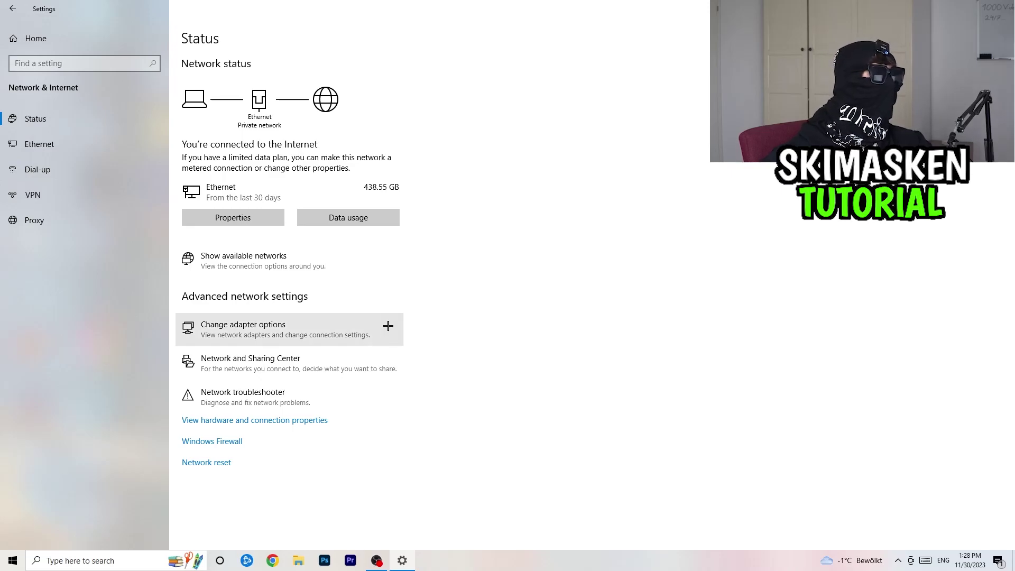
Run the network troubleshooter on all network adapters, then close the troubleshooter and Settings.
left_click(367, 392)
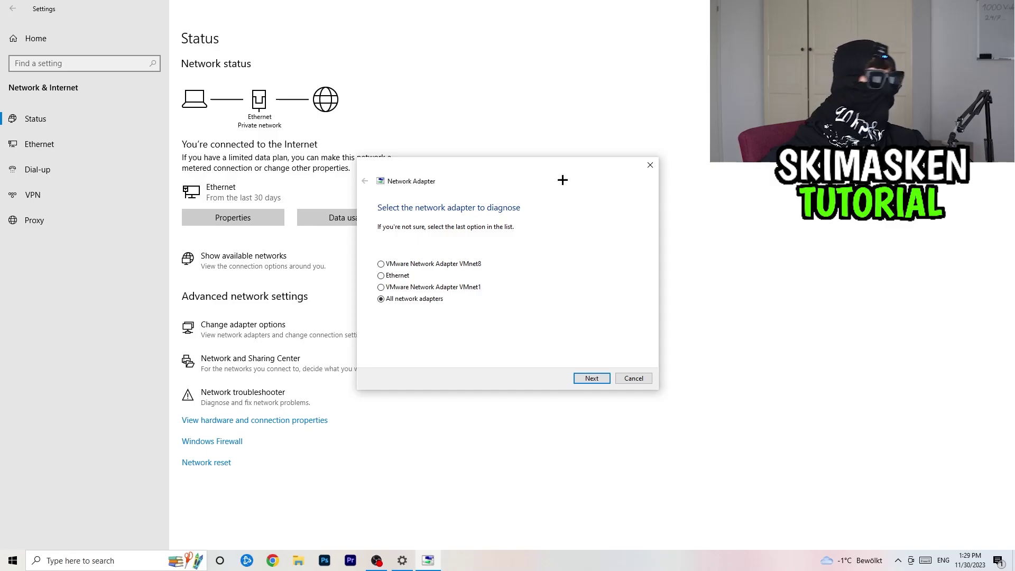
left_click(579, 379)
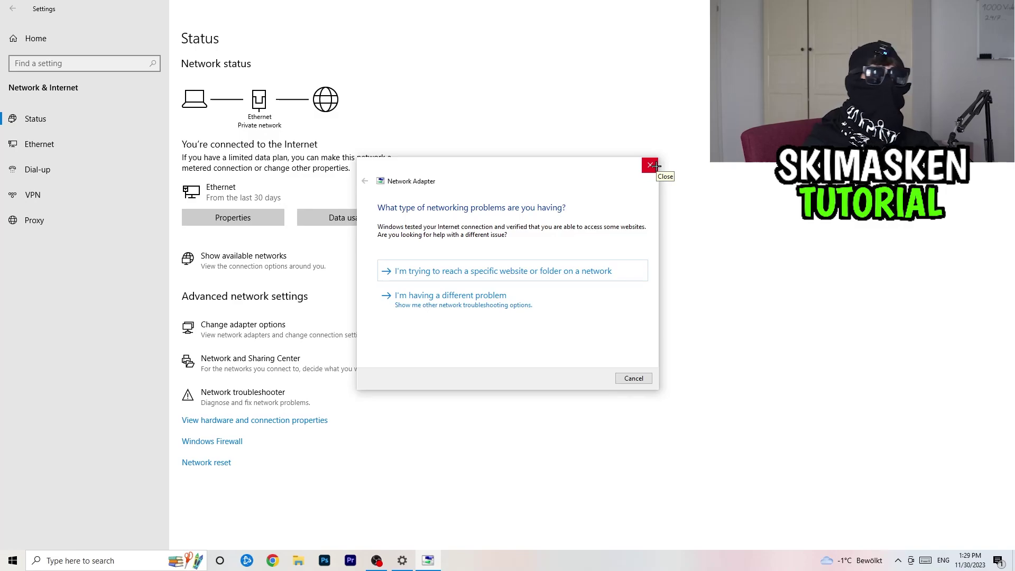
left_click(654, 166)
key("alt+F4")
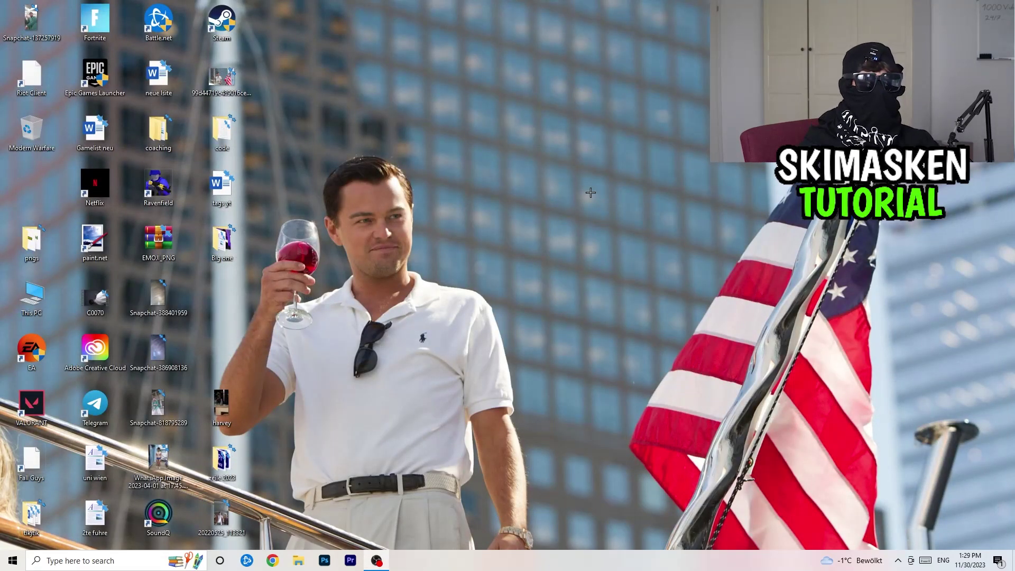
View the Windows Update page under Update & Security in Windows Settings, then close Settings.
left_click(13, 560)
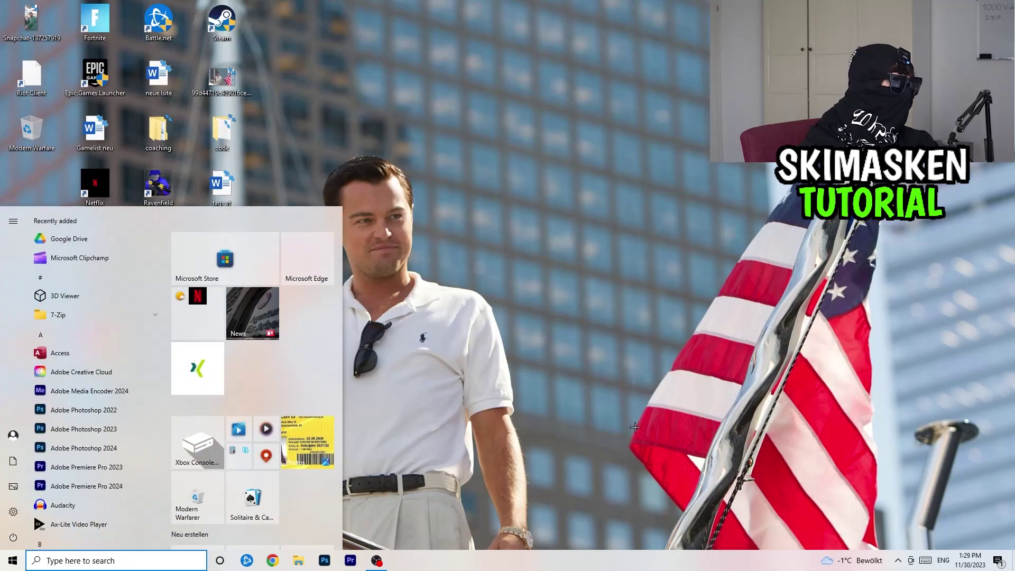
left_click(14, 512)
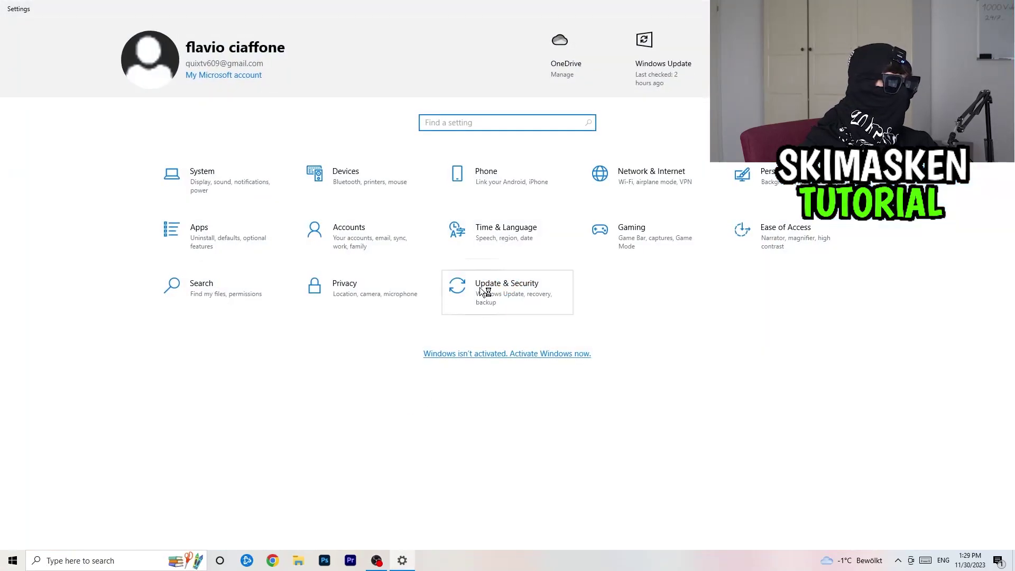
left_click(511, 288)
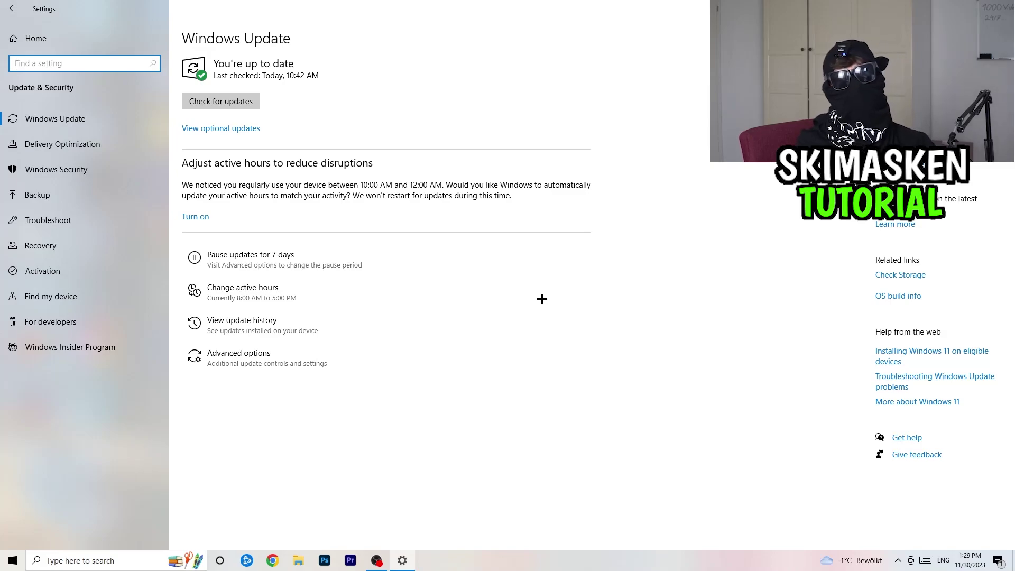
key("alt+F4")
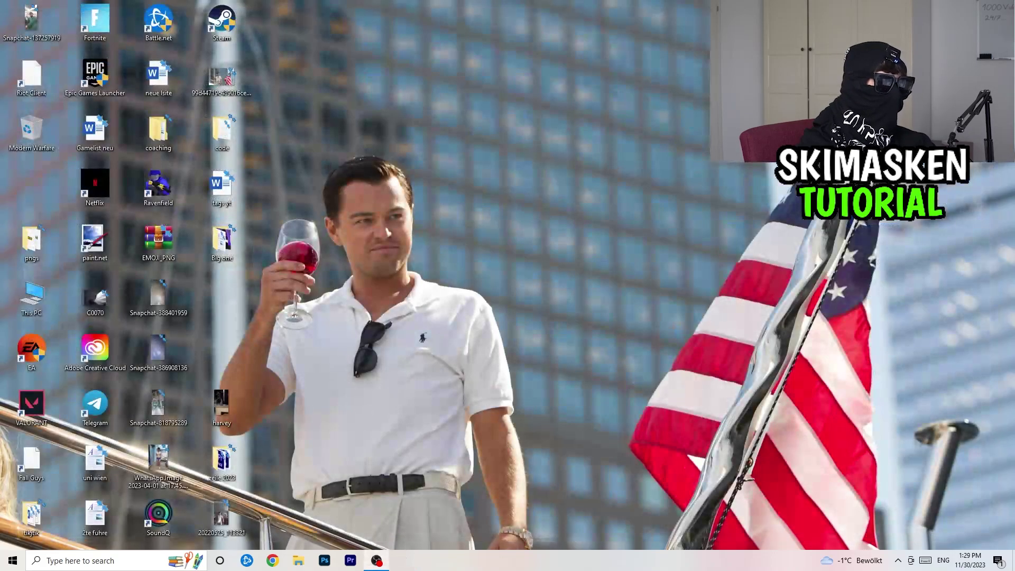